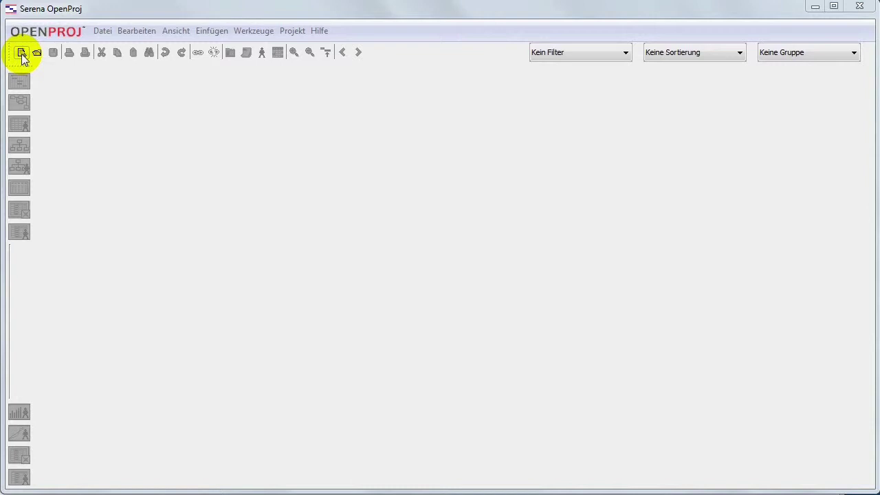
Create a new project named Projektmappe, fill in the manager's name and set the start date to 09.03.15
{"action": "left_click", "coordinate": [21, 54]}
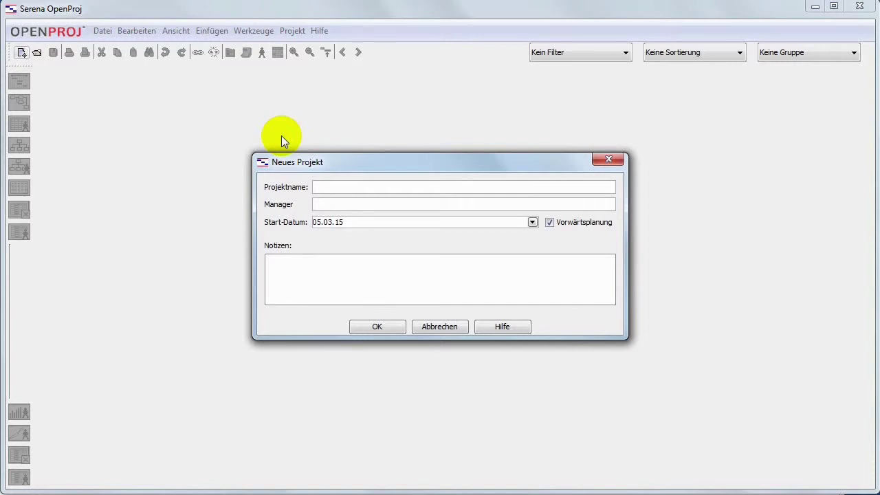
{"action": "type", "text": "Pro"}
{"action": "type", "text": "jektma"}
{"action": "type", "text": "ppe"}
{"action": "type", "text": "Karma"}
{"action": "type", "text": "nn"}
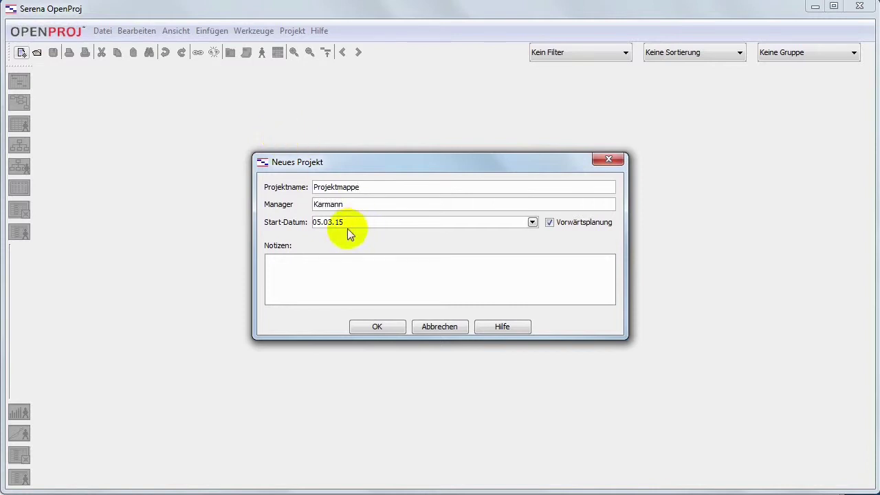
{"action": "left_click", "coordinate": [532, 222]}
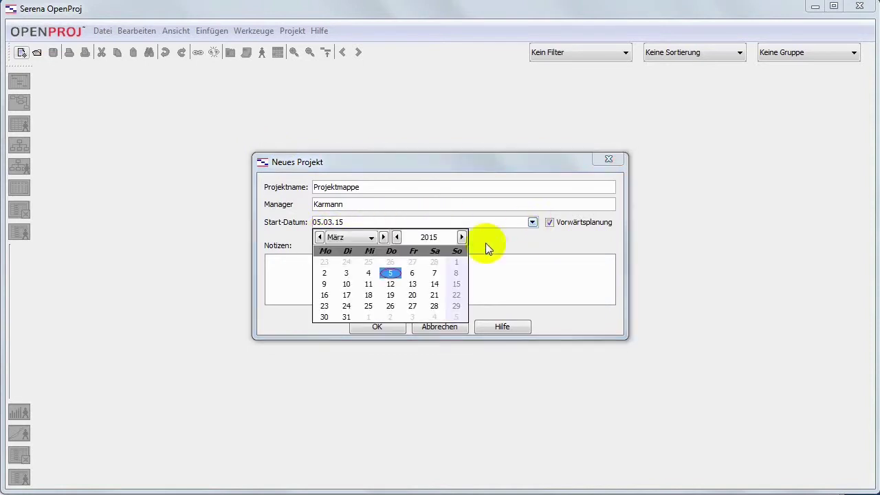
{"action": "left_click", "coordinate": [324, 285]}
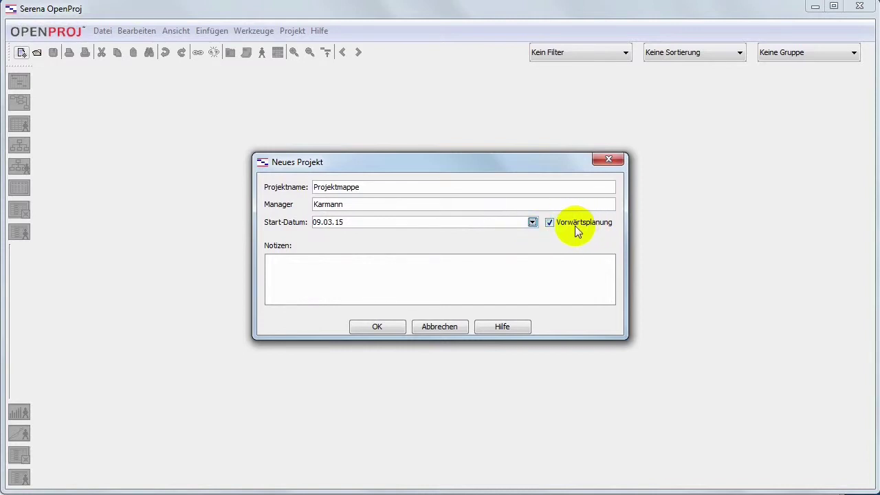
{"action": "left_click", "coordinate": [388, 326]}
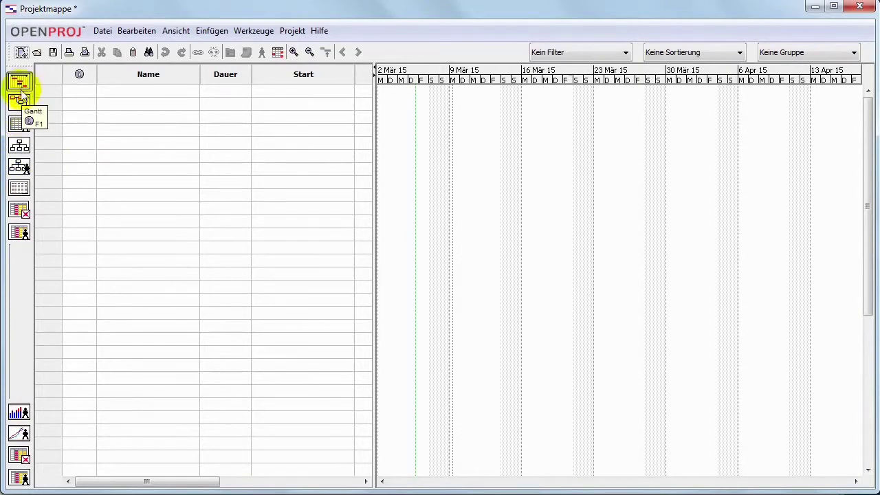
Enter the tasks Deckblatt, Arbeitsplanung and Ausdruck in the first three rows of the Gantt table
{"action": "left_click", "coordinate": [126, 91]}
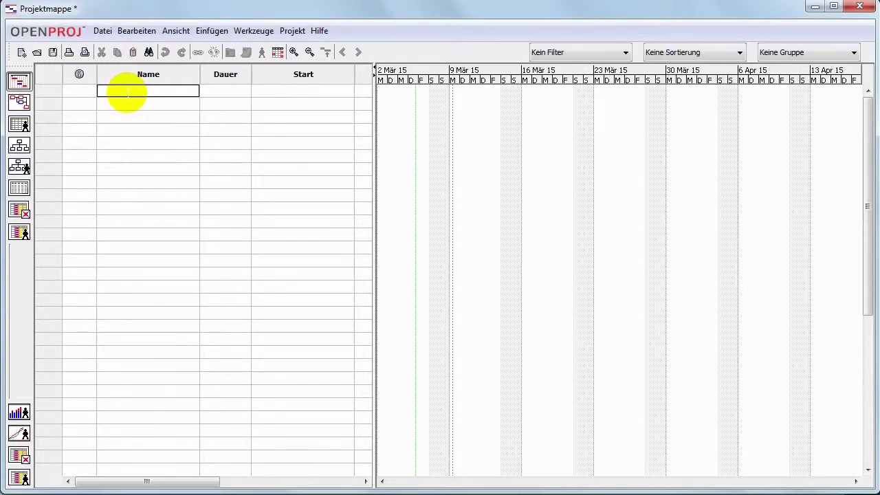
{"action": "type", "text": "ckblatt"}
{"action": "key", "text": "Return"}
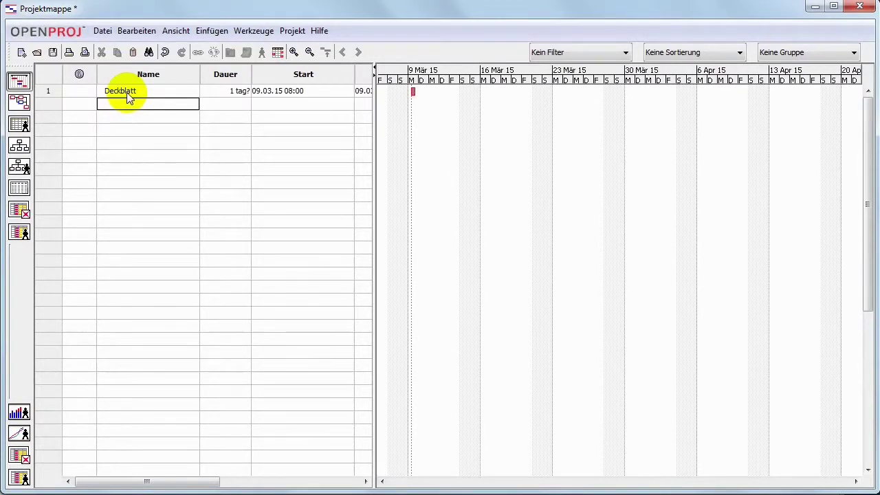
{"action": "type", "text": "Arbeitsplanung"}
{"action": "key", "text": "Return"}
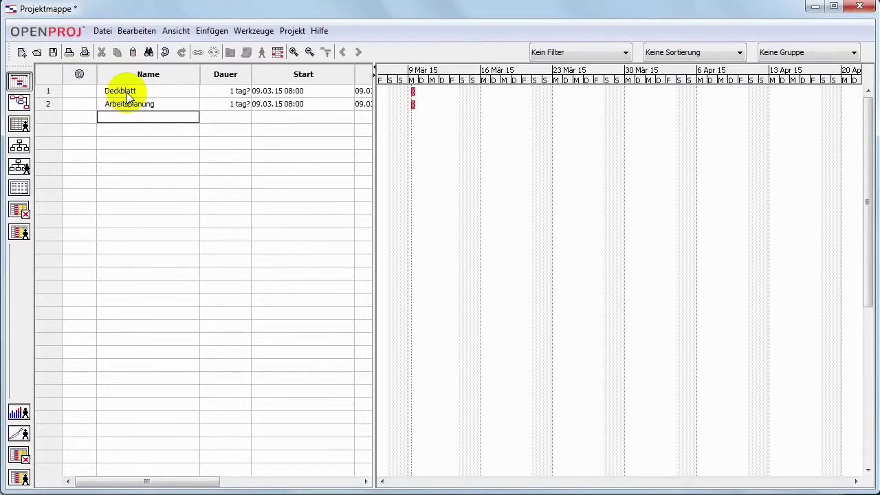
{"action": "type", "text": "Ausdruck"}
{"action": "key", "text": "Return"}
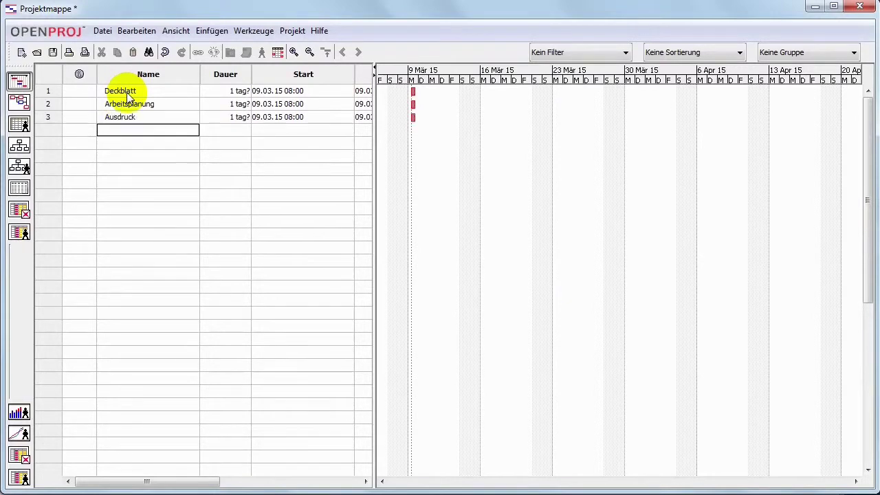
Set the duration of the Deckblatt task to 5 days
{"action": "double_click", "coordinate": [234, 91]}
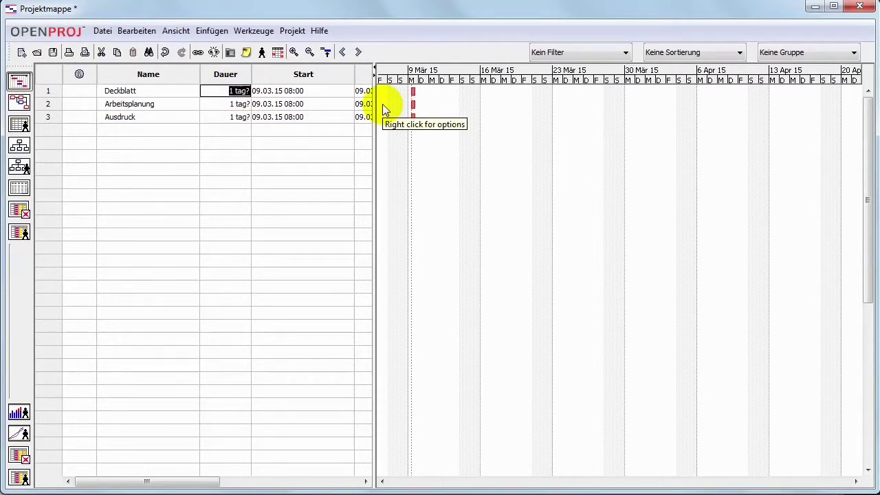
{"action": "type", "text": "5"}
{"action": "key", "text": "Return"}
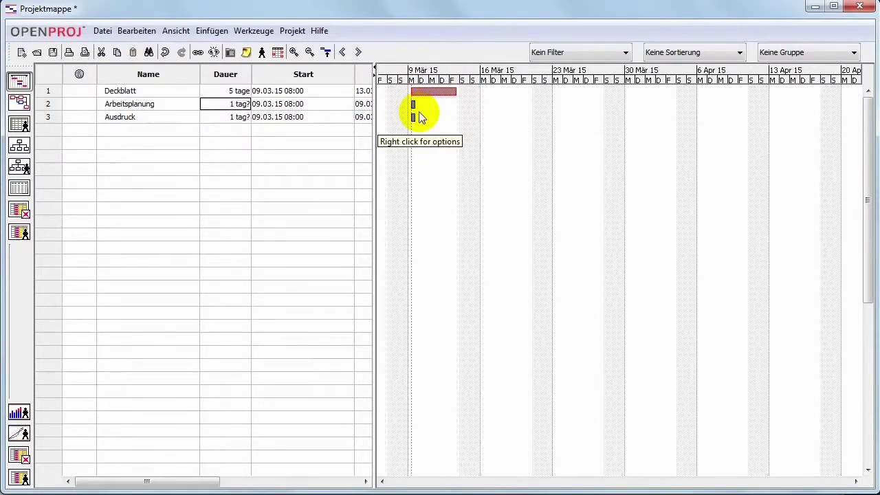
Narrow the Start column and link Deckblatt to Arbeitsplanung and Arbeitsplanung to Ausdruck in the Gantt chart
{"action": "left_click_drag", "start_coordinate": [354, 73], "coordinate": [316, 73]}
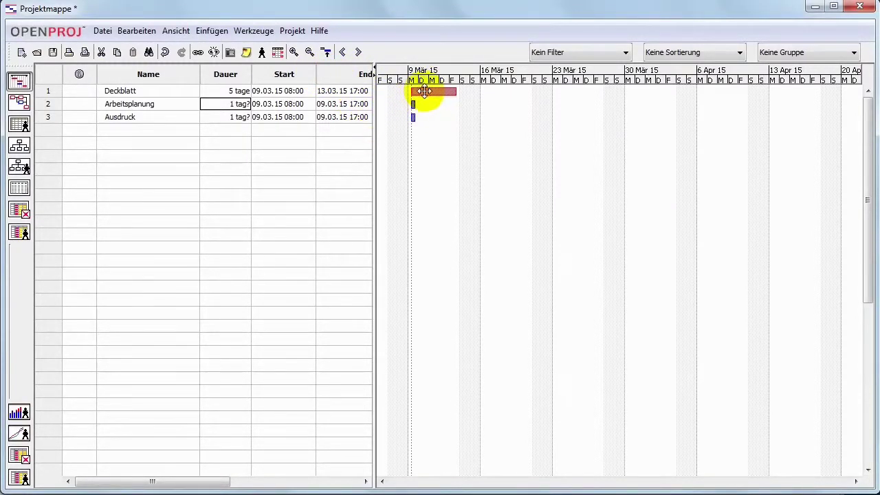
{"action": "left_click_drag", "start_coordinate": [425, 91], "coordinate": [413, 105]}
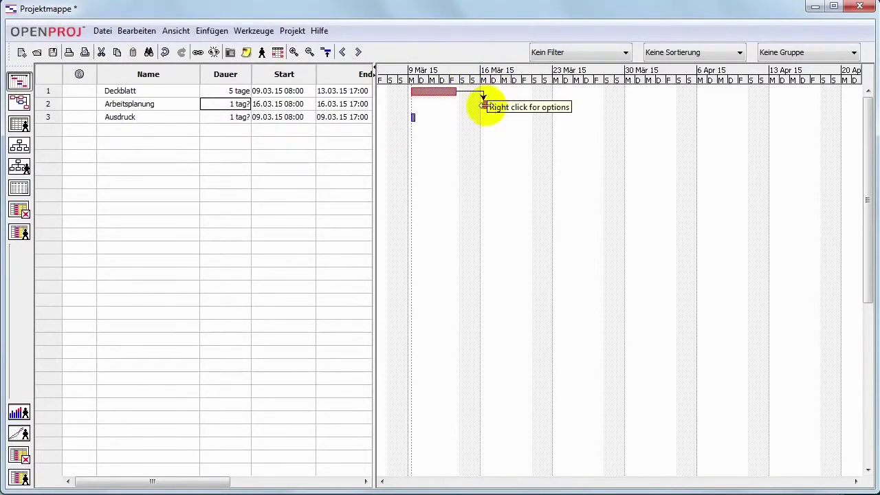
{"action": "left_click_drag", "start_coordinate": [483, 104], "coordinate": [413, 118]}
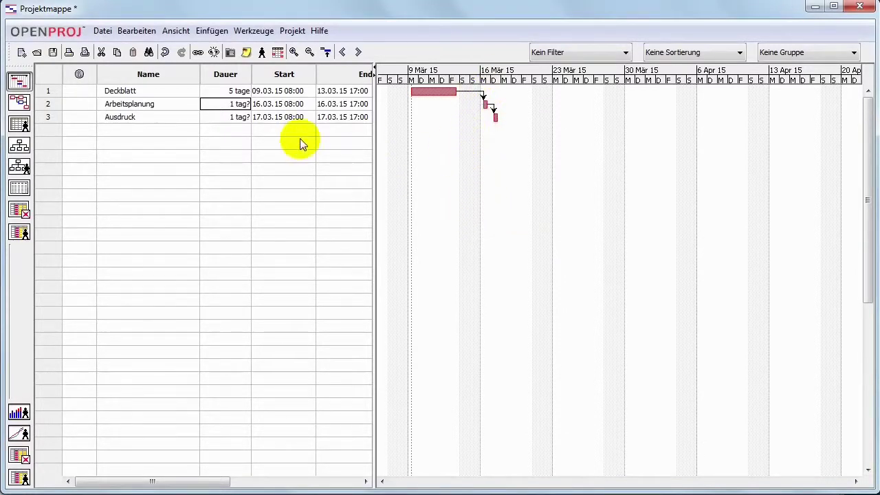
Set the duration of Deckblatt to 3 days and make Ausdruck a milestone with a duration of 0 days
{"action": "double_click", "coordinate": [234, 91]}
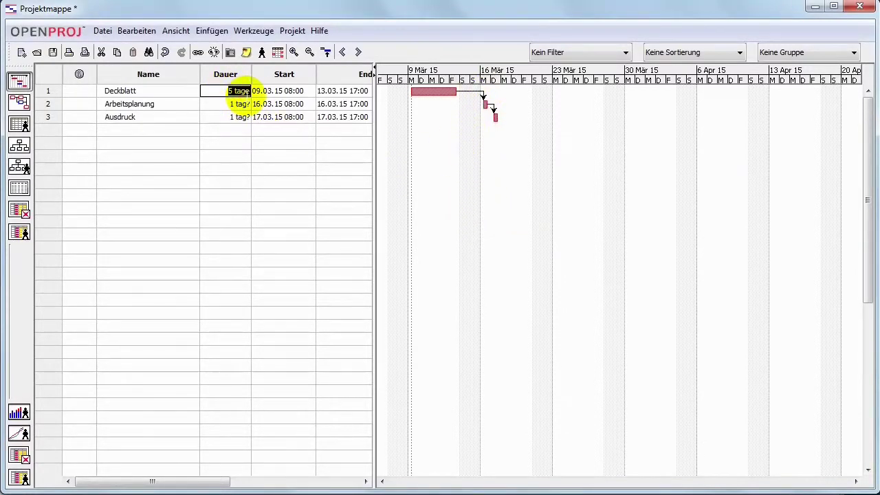
{"action": "type", "text": "3"}
{"action": "key", "text": "Return"}
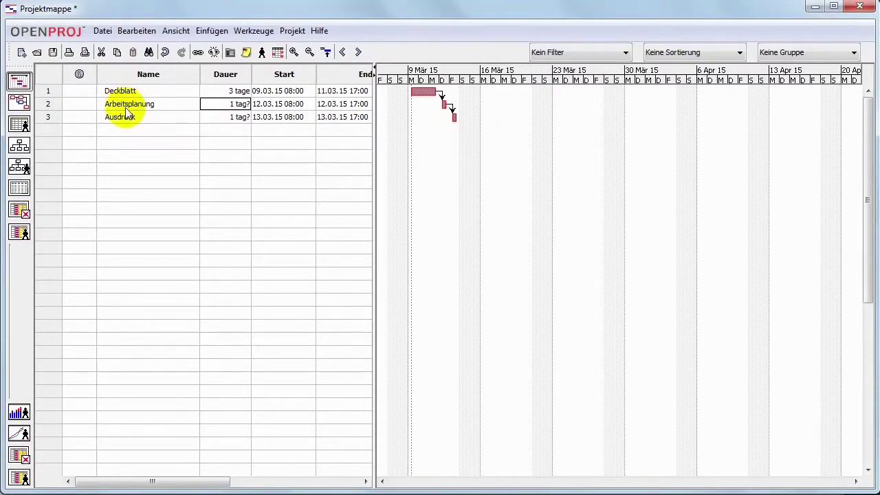
{"action": "double_click", "coordinate": [236, 118]}
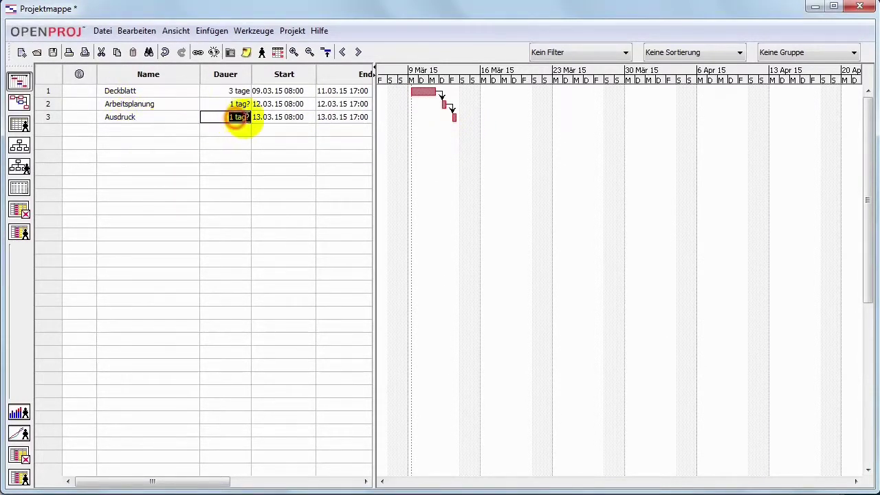
{"action": "key", "text": "Return"}
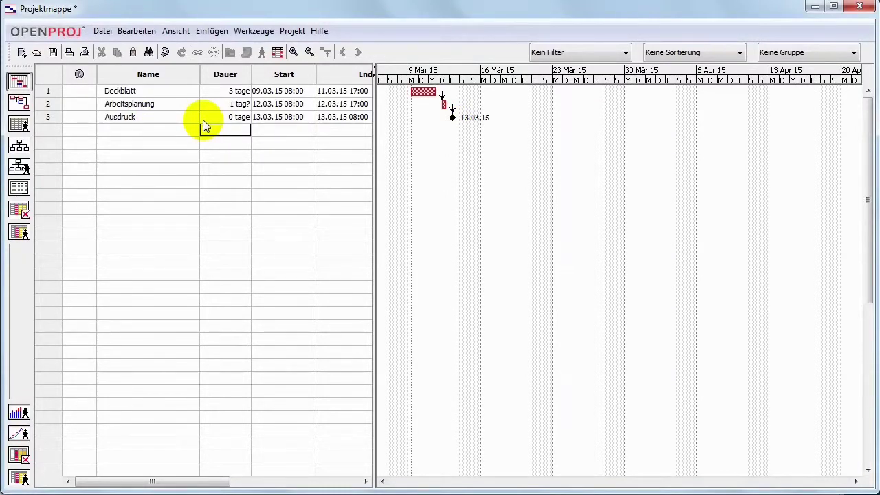
Insert a new task named Projektmappe above Deckblatt
{"action": "left_click", "coordinate": [146, 90]}
{"action": "left_click", "coordinate": [147, 89]}
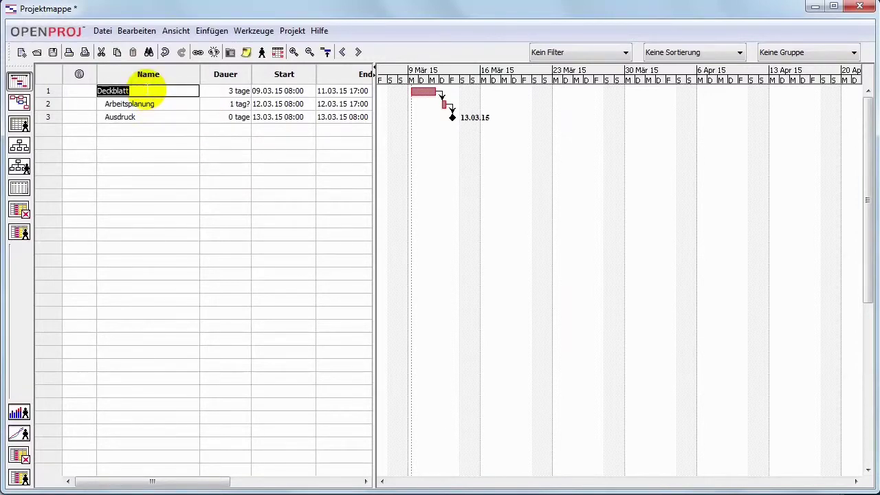
{"action": "right_click", "coordinate": [72, 90]}
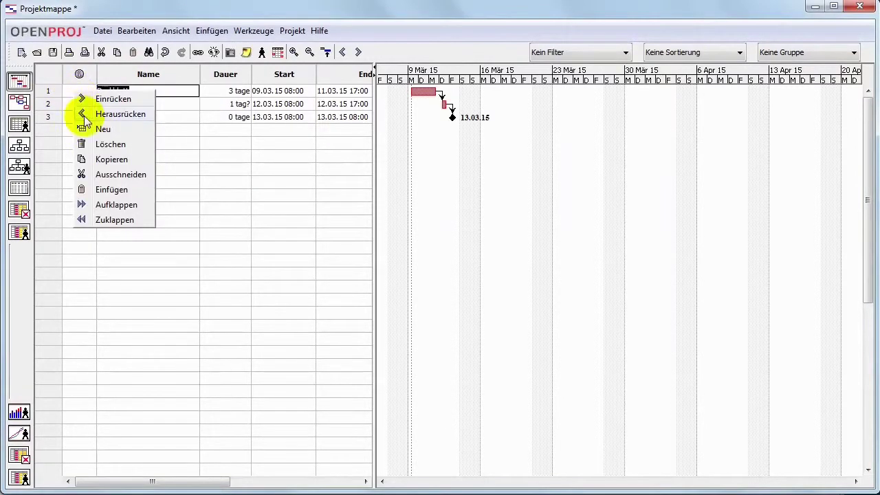
{"action": "left_click", "coordinate": [103, 129]}
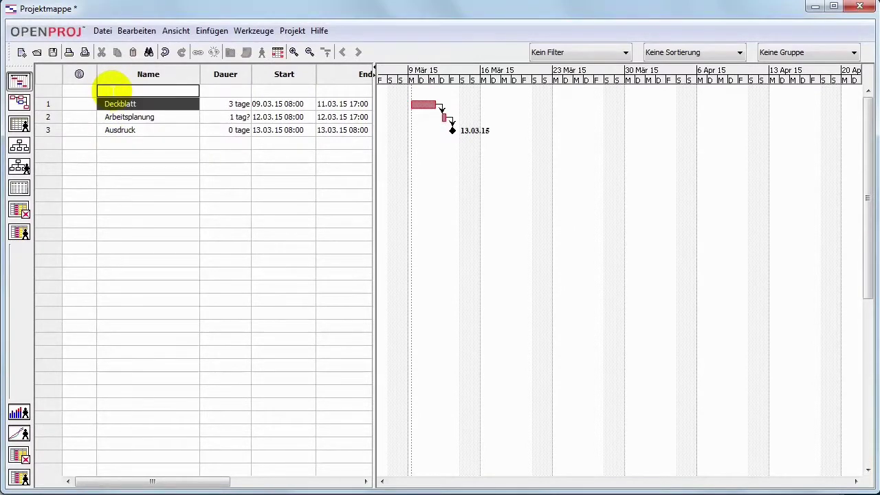
{"action": "type", "text": "Projektmappe"}
{"action": "key", "text": "Return"}
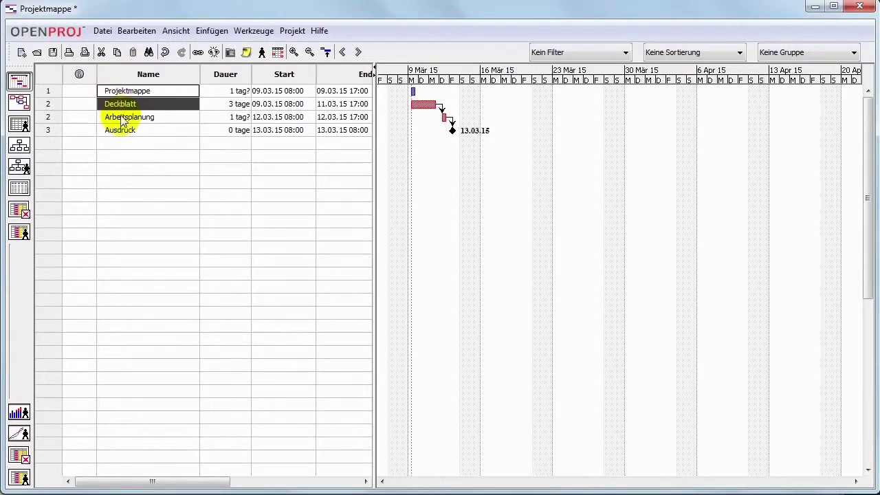
Indent Deckblatt, Arbeitsplanung and Ausdruck as subtasks of Projektmappe, and collapse and re-expand the summary task
{"action": "left_click", "coordinate": [138, 131], "text": "shift"}
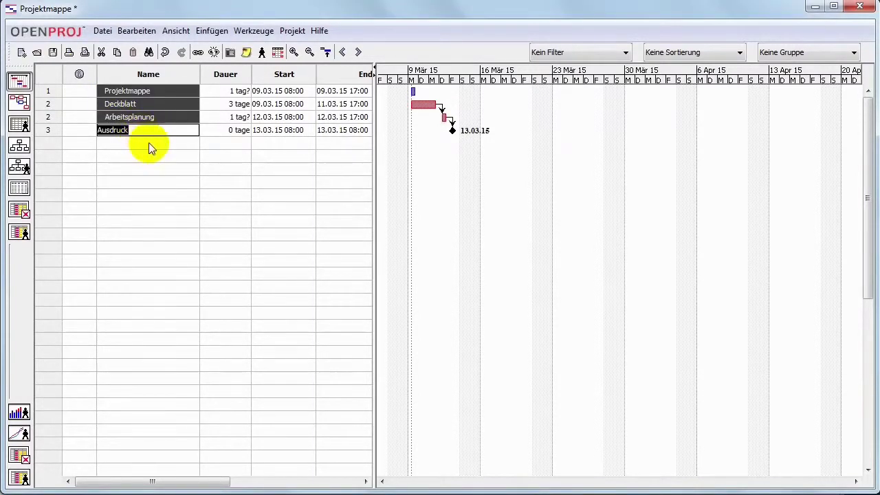
{"action": "left_click", "coordinate": [149, 143]}
{"action": "left_click", "coordinate": [143, 107]}
{"action": "left_click", "coordinate": [149, 132], "text": "shift"}
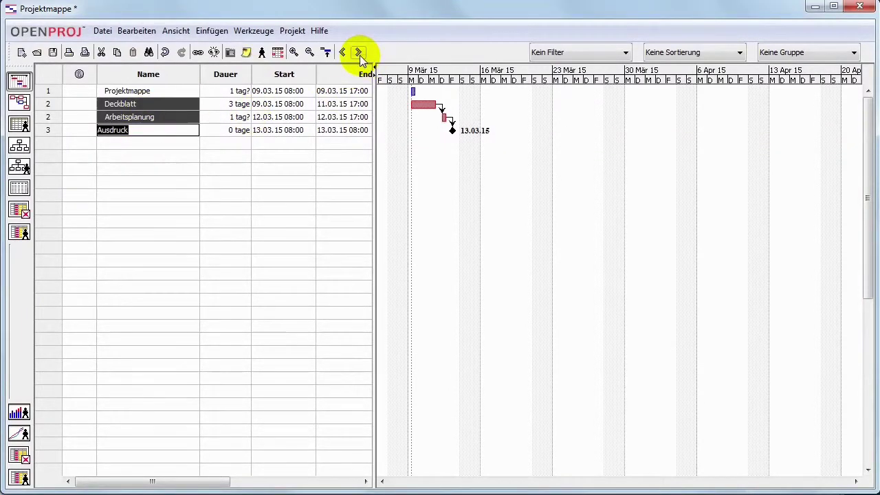
{"action": "left_click", "coordinate": [359, 52]}
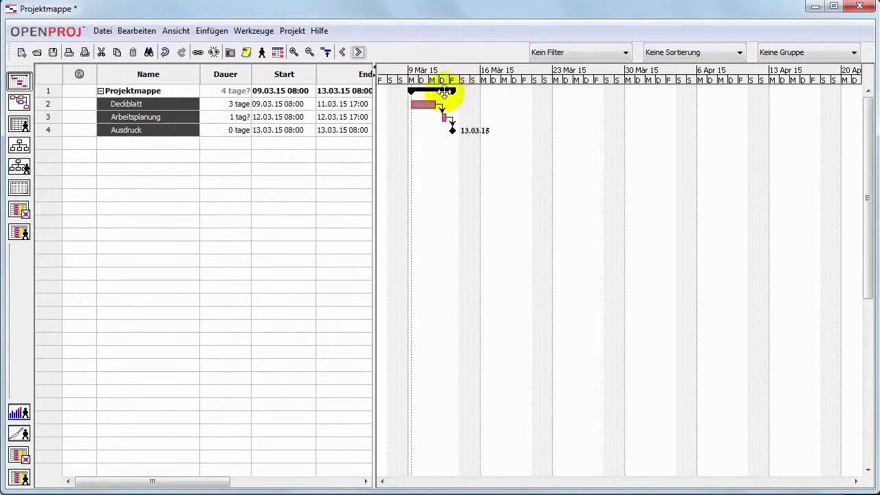
{"action": "left_click", "coordinate": [100, 91]}
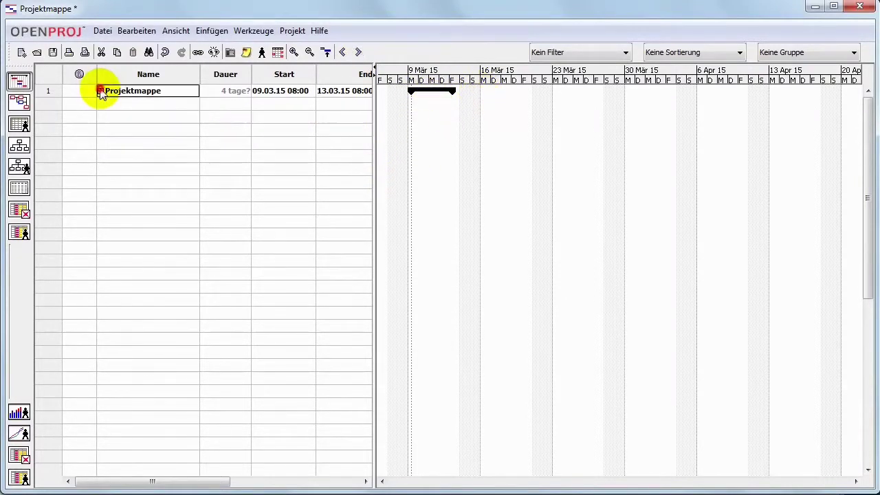
{"action": "left_click", "coordinate": [100, 90]}
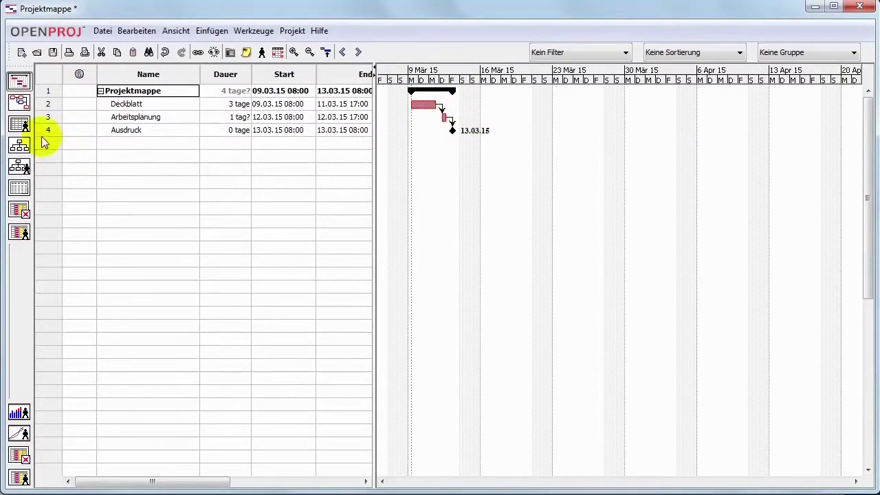
Examine the project in the network diagram, resources, WBS and RBS views, and return to the Gantt view
{"action": "left_click", "coordinate": [18, 103]}
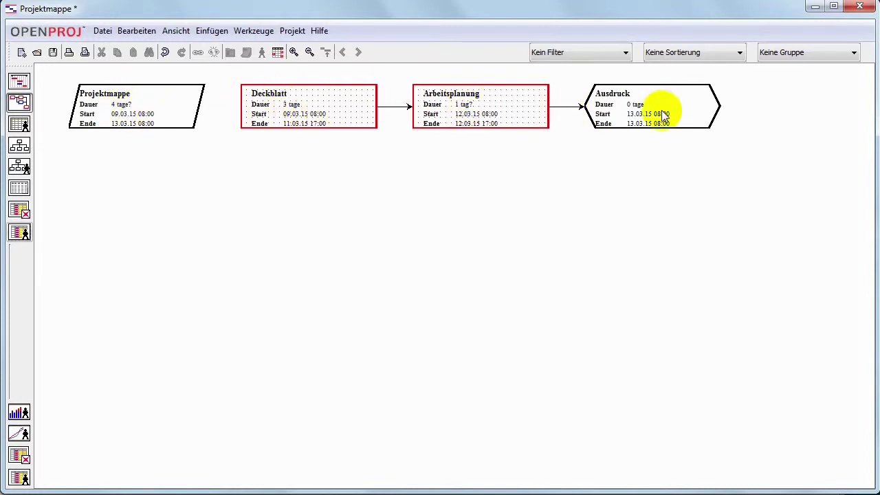
{"action": "left_click", "coordinate": [24, 126]}
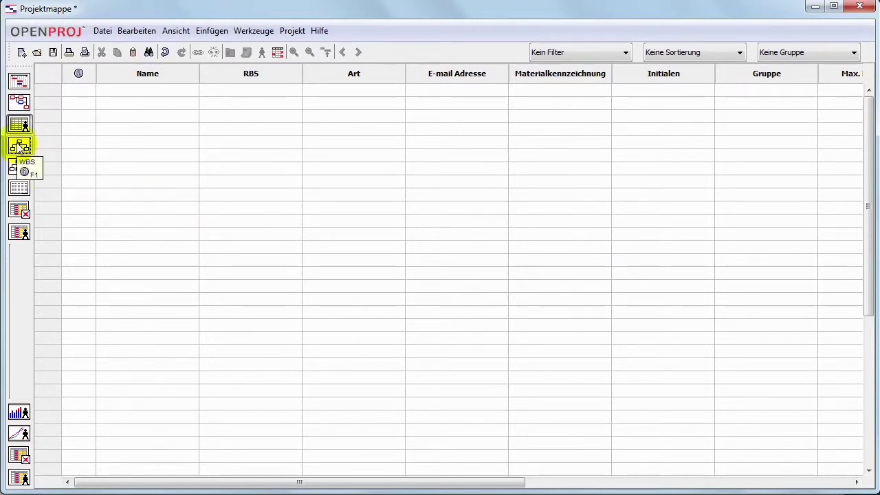
{"action": "left_click", "coordinate": [20, 146]}
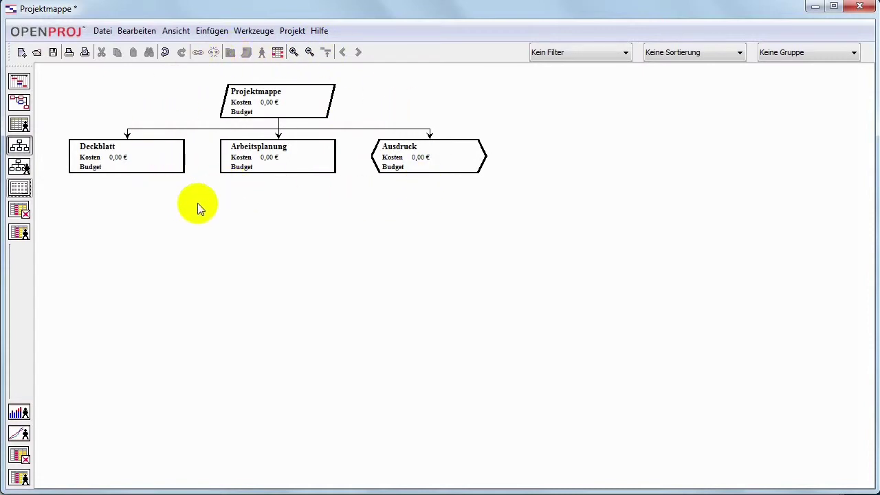
{"action": "left_click", "coordinate": [19, 168]}
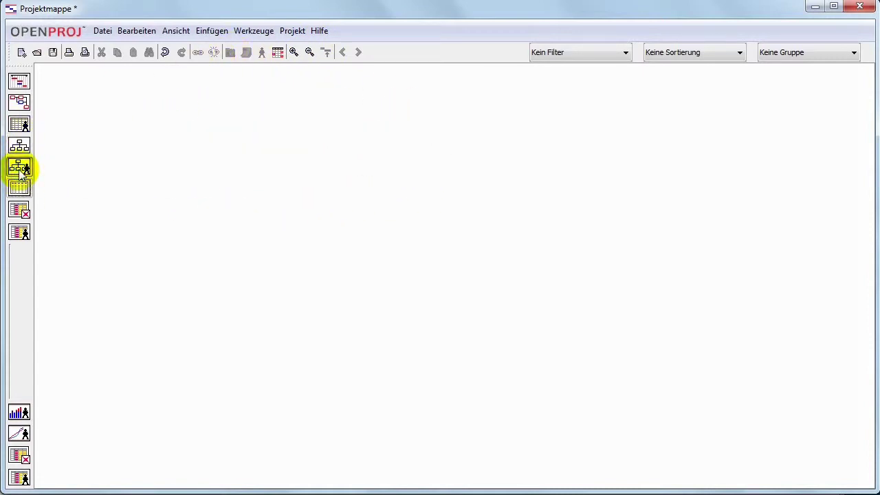
{"action": "left_click", "coordinate": [20, 123]}
{"action": "left_click", "coordinate": [20, 146]}
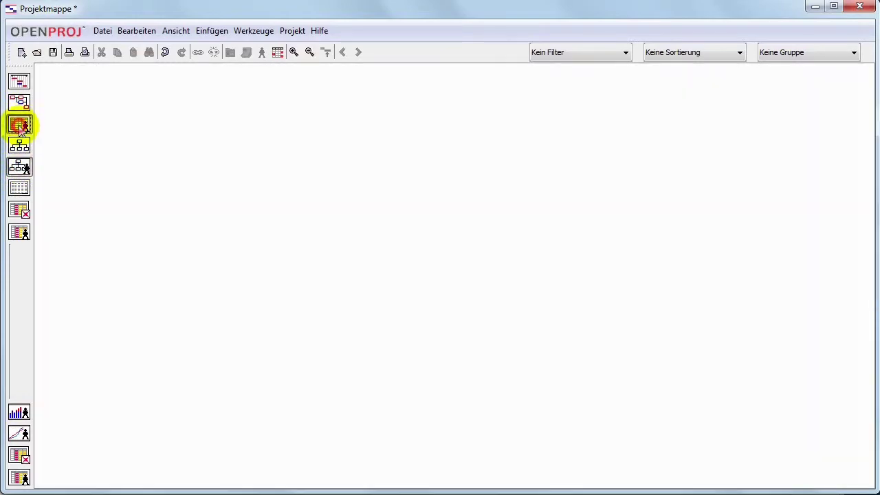
{"action": "left_click", "coordinate": [19, 124]}
{"action": "left_click", "coordinate": [19, 82]}
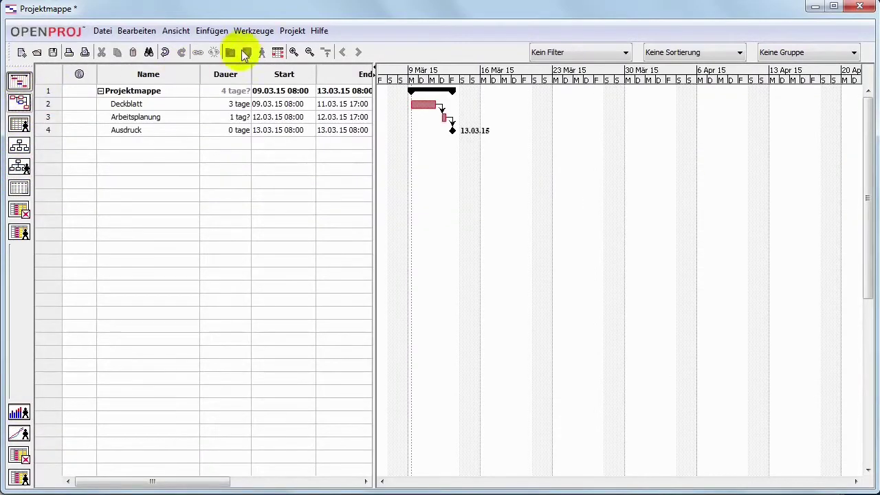
{"action": "left_click", "coordinate": [137, 105]}
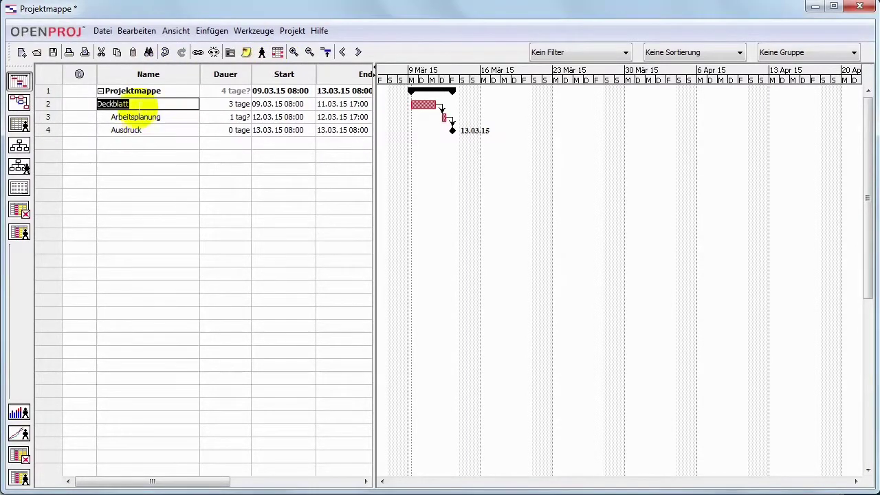
{"action": "left_click", "coordinate": [262, 53]}
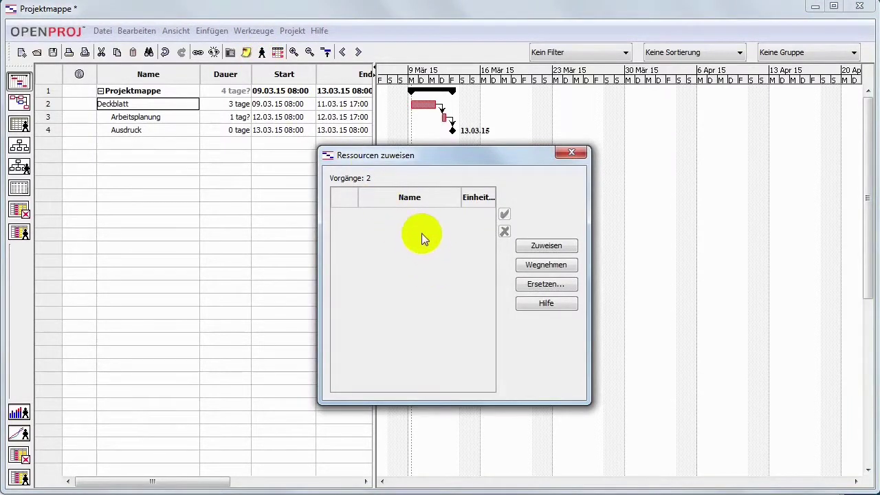
{"action": "left_click", "coordinate": [392, 301]}
{"action": "left_click", "coordinate": [236, 338]}
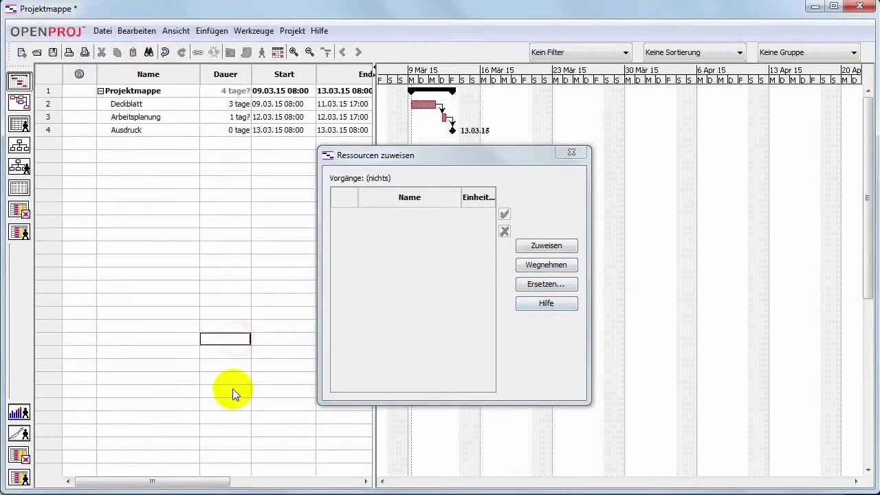
Add two people as resources in the resource sheet, entering each one's first name, and close the resource assignment dialog
{"action": "left_click", "coordinate": [20, 124]}
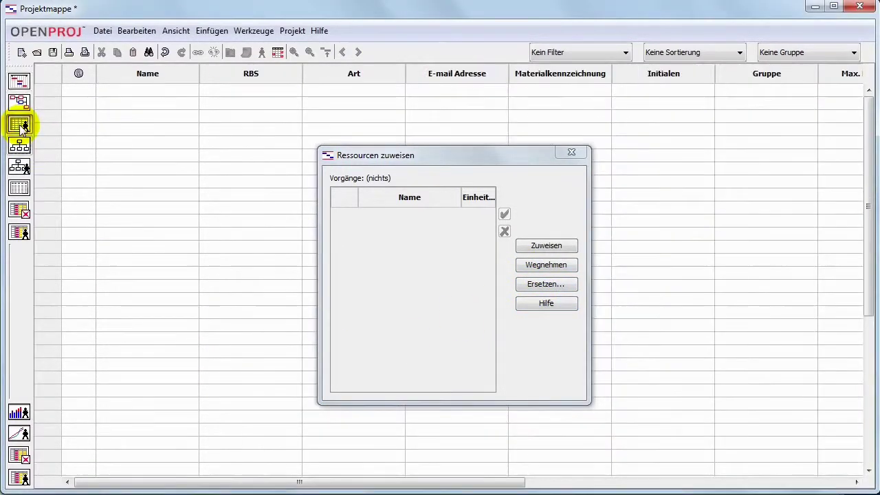
{"action": "left_click", "coordinate": [138, 90]}
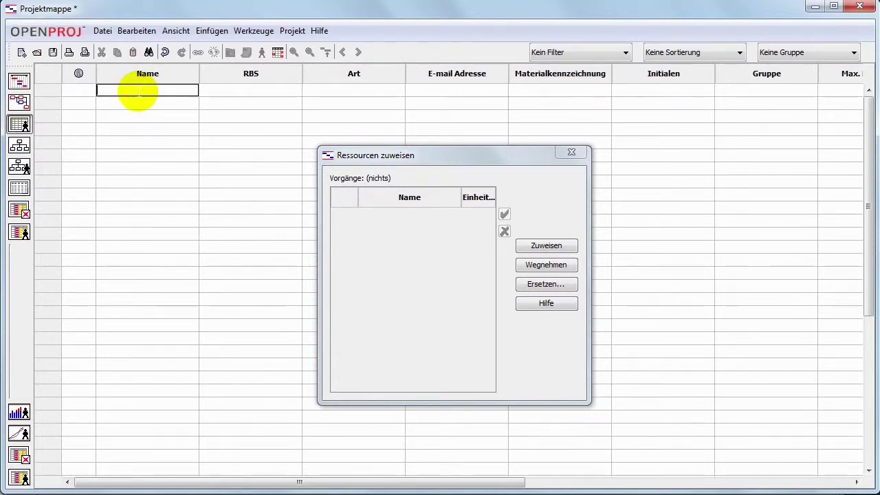
{"action": "type", "text": "Hand"}
{"action": "key", "text": "Return"}
{"action": "type", "text": "Peter"}
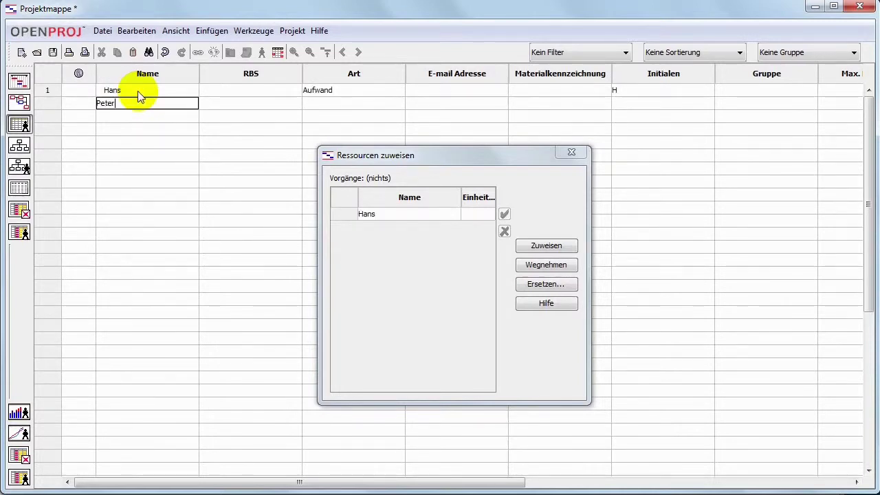
{"action": "key", "text": "Return"}
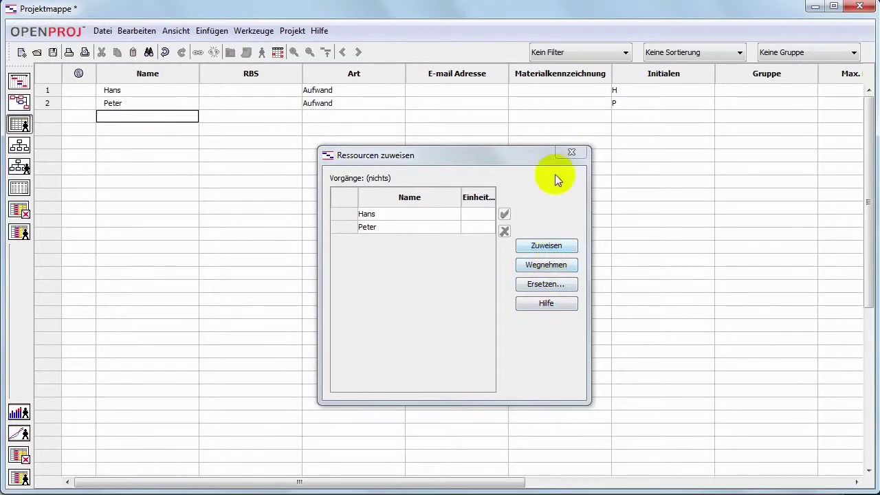
{"action": "left_click", "coordinate": [572, 151]}
Return to the Gantt view and assign the first listed resource to the task Deckblatt
{"action": "left_click", "coordinate": [18, 82]}
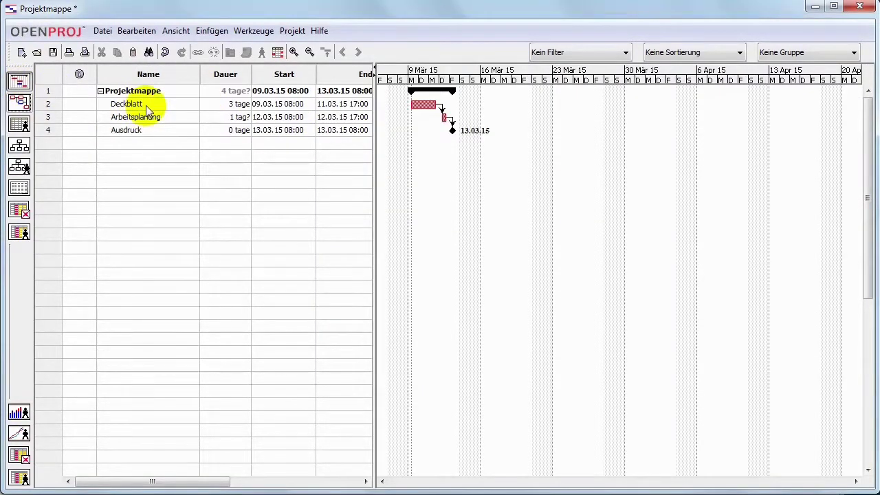
{"action": "double_click", "coordinate": [148, 104]}
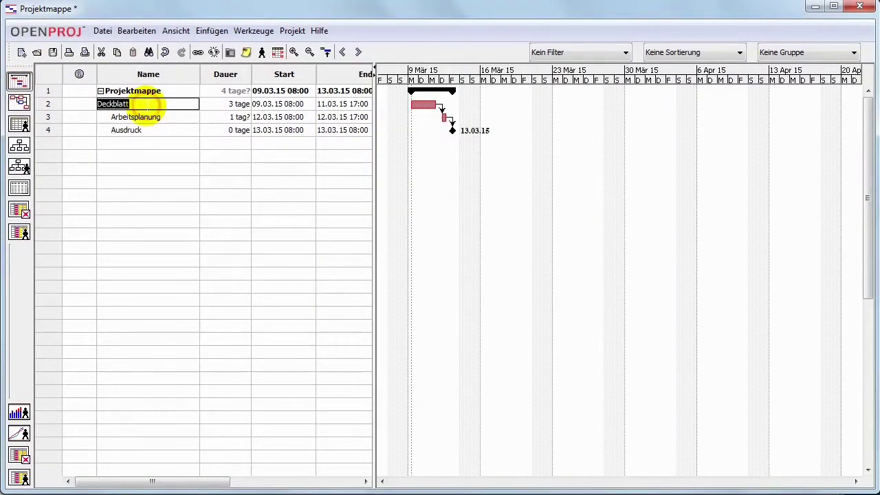
{"action": "left_click", "coordinate": [262, 52]}
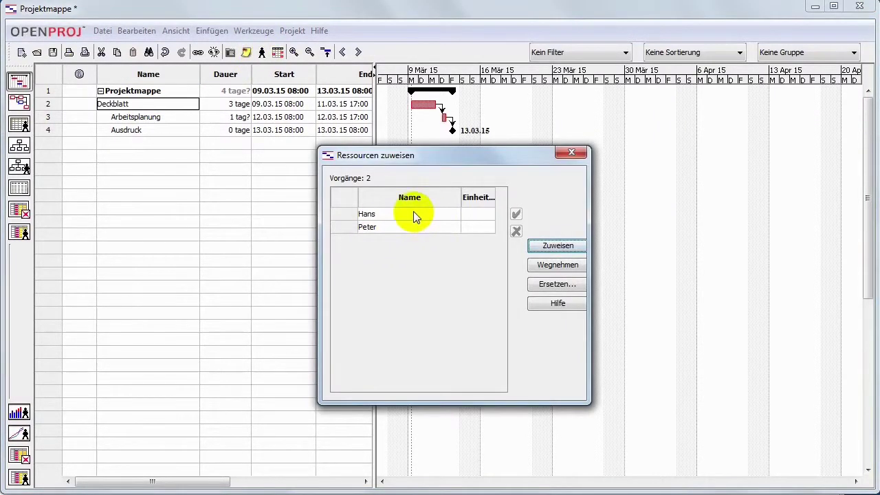
{"action": "left_click", "coordinate": [441, 218]}
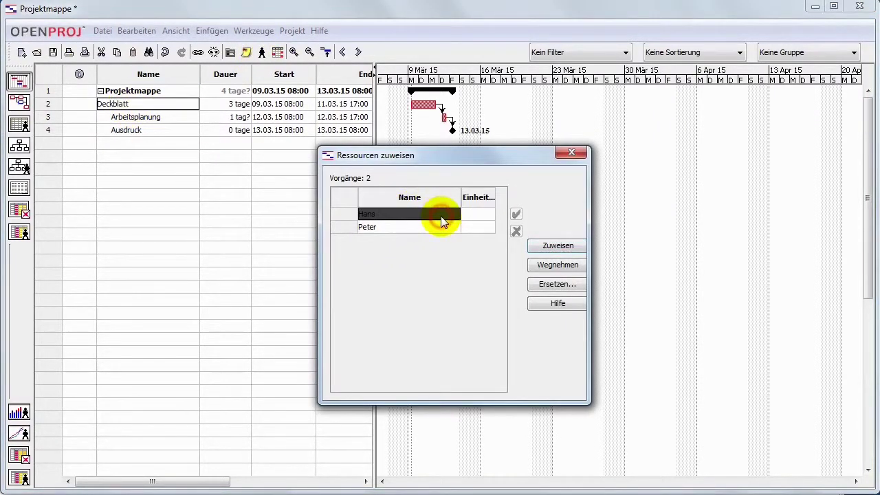
{"action": "left_click", "coordinate": [558, 245]}
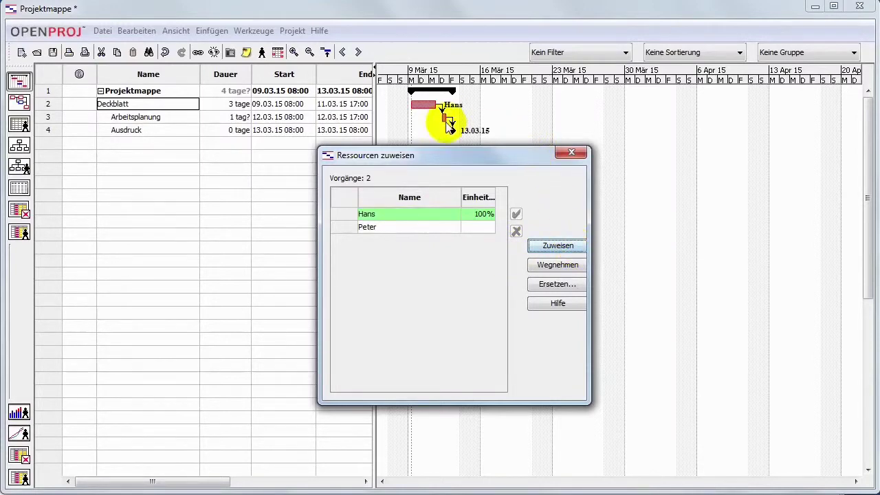
Assign the second listed resource to the task Arbeitsplanung and close the resource assignment dialog
{"action": "left_click", "coordinate": [153, 120]}
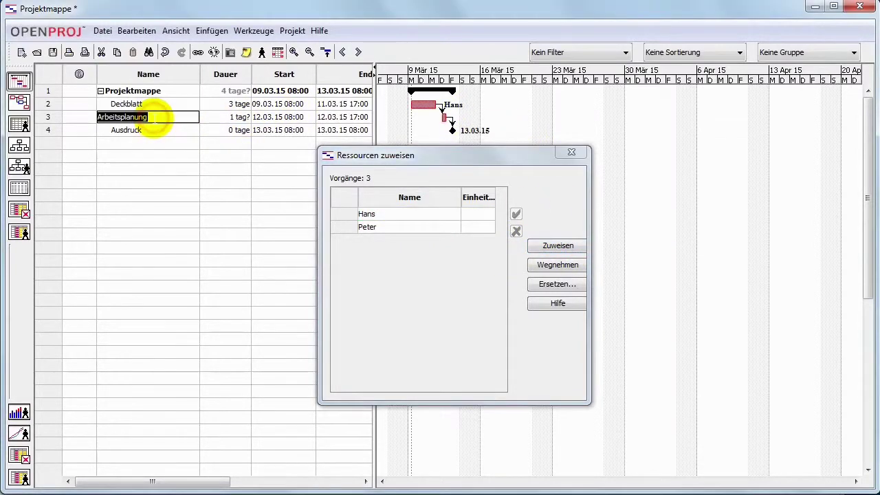
{"action": "left_click", "coordinate": [380, 229]}
{"action": "left_click", "coordinate": [554, 245]}
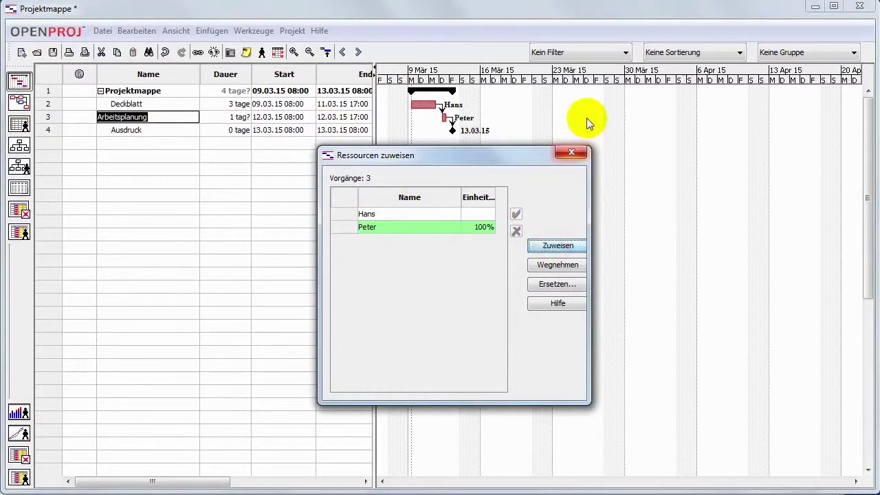
{"action": "left_click", "coordinate": [572, 152]}
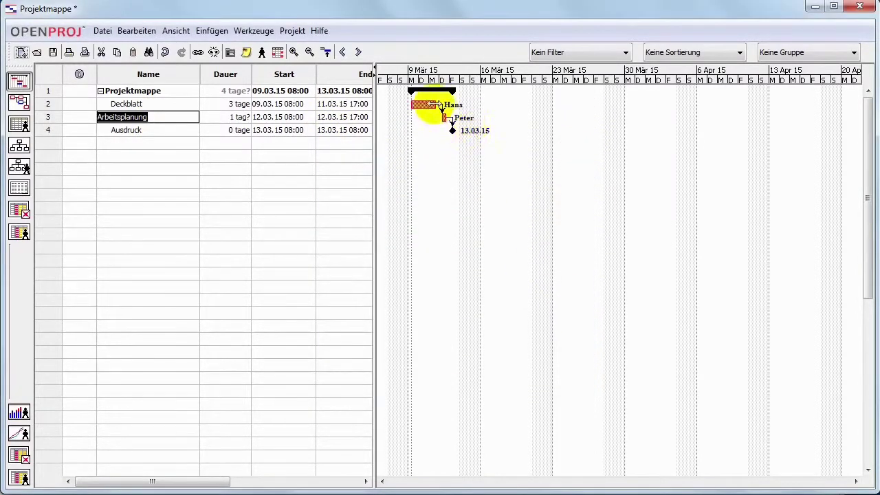
Examine the assignments in the resources, RBS, report, task usage and resource usage views, and return to the Gantt view
{"action": "left_click", "coordinate": [20, 125]}
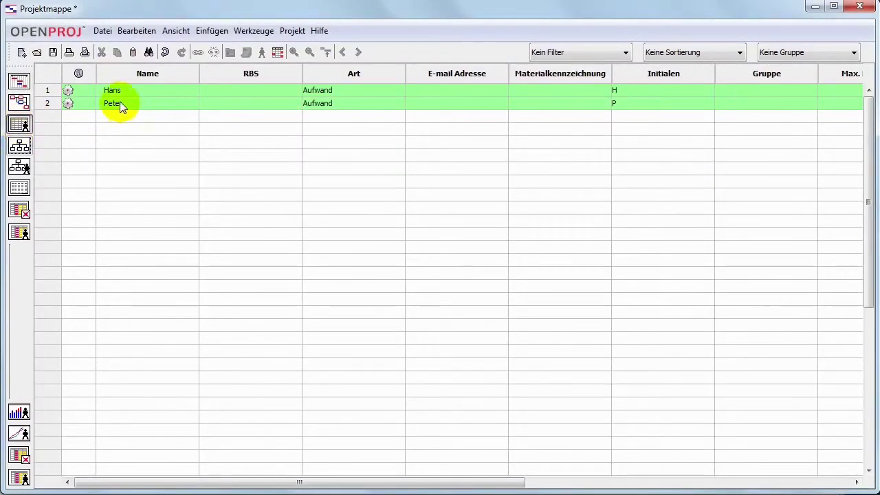
{"action": "left_click", "coordinate": [20, 167]}
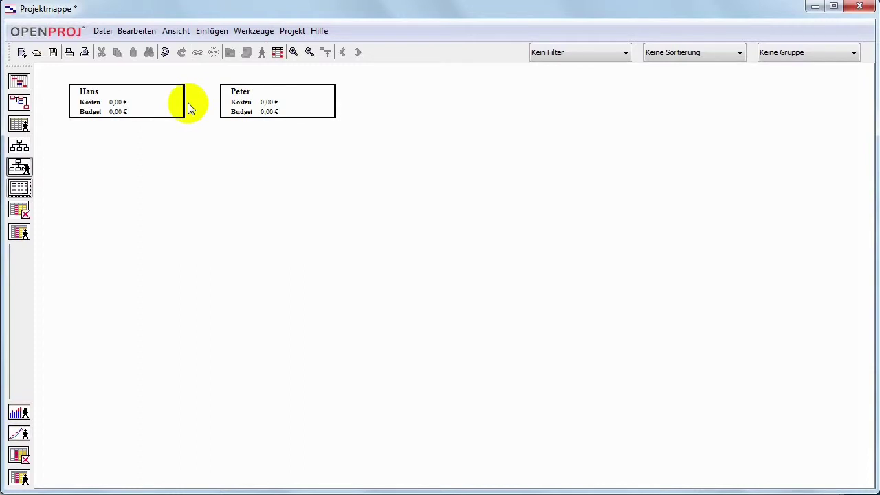
{"action": "left_click", "coordinate": [20, 189]}
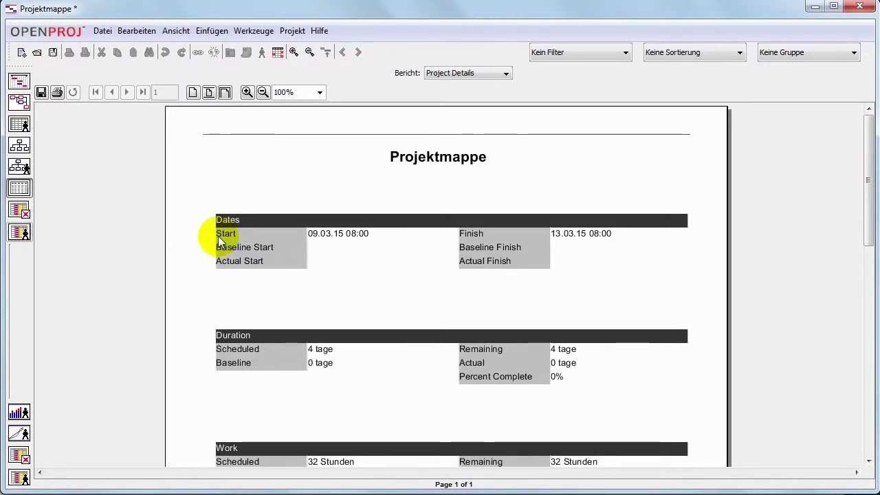
{"action": "left_click", "coordinate": [19, 213]}
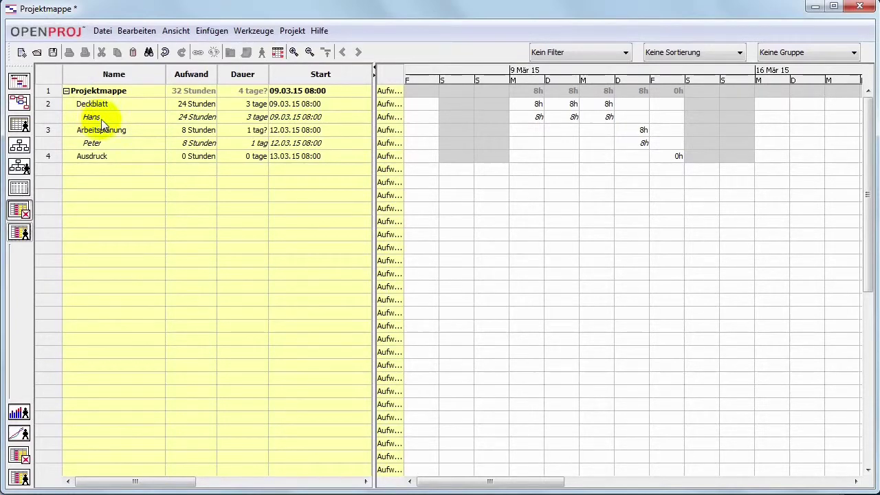
{"action": "left_click", "coordinate": [21, 232]}
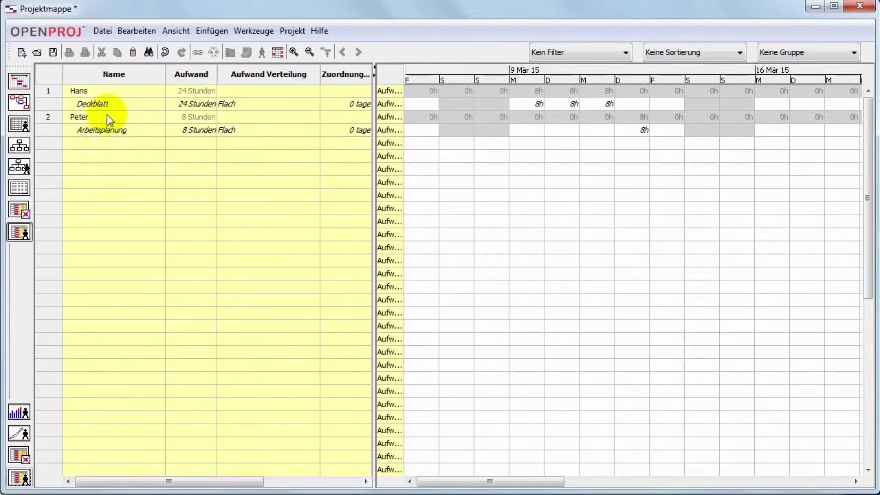
{"action": "left_click", "coordinate": [19, 81]}
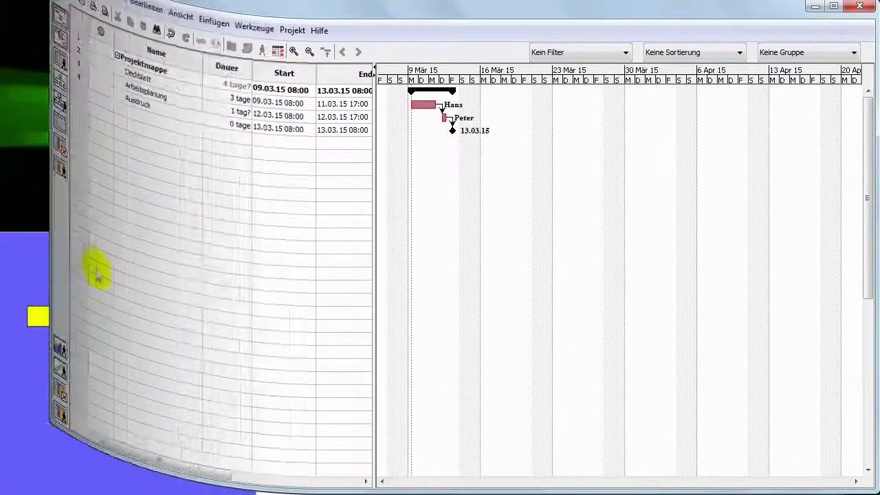